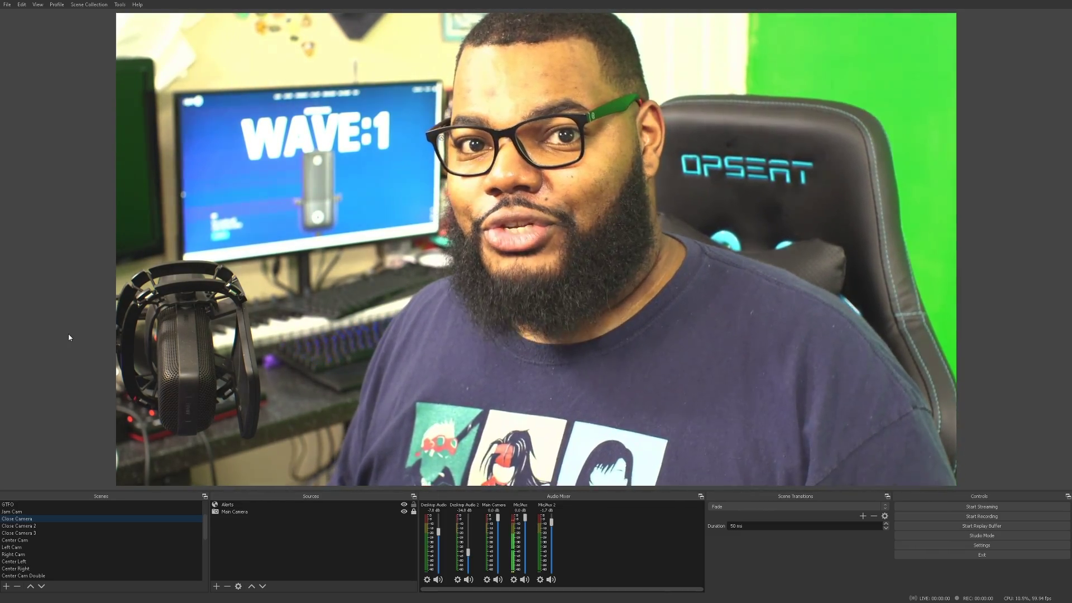
- Step down the Scenes list from Close Camera 2 through Center Up Diag Left, previewing each recursion scene
{"action": "key", "text": "Down"}
{"action": "key", "text": "Down"}
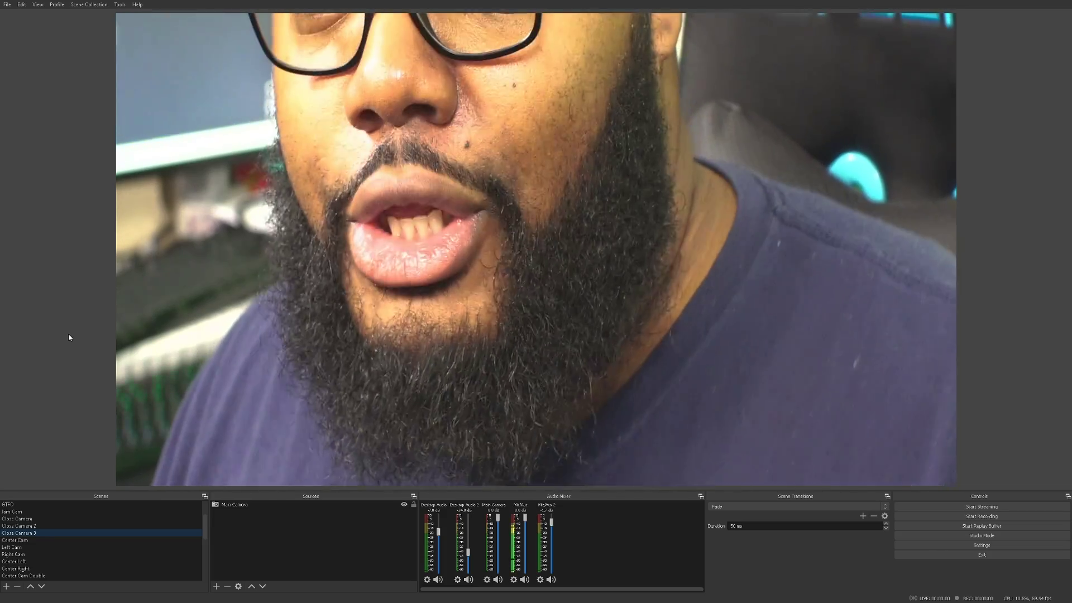
{"action": "key", "text": "Down"}
{"action": "key", "text": "Down"}
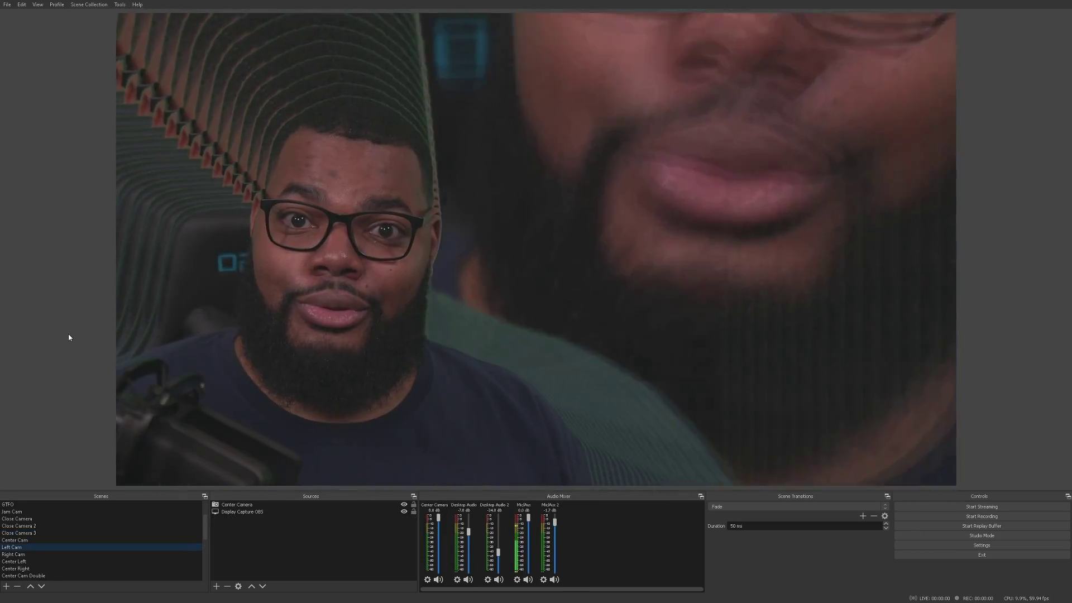
{"action": "key", "text": "Down"}
{"action": "key", "text": "Down"}
{"action": "key", "text": "Down"}
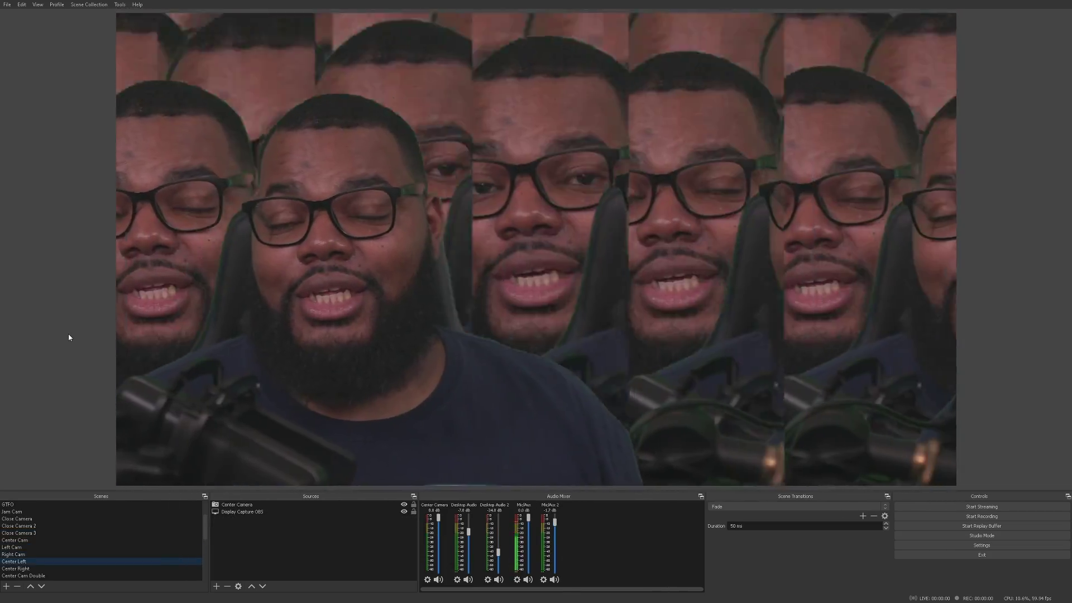
{"action": "key", "text": "Down"}
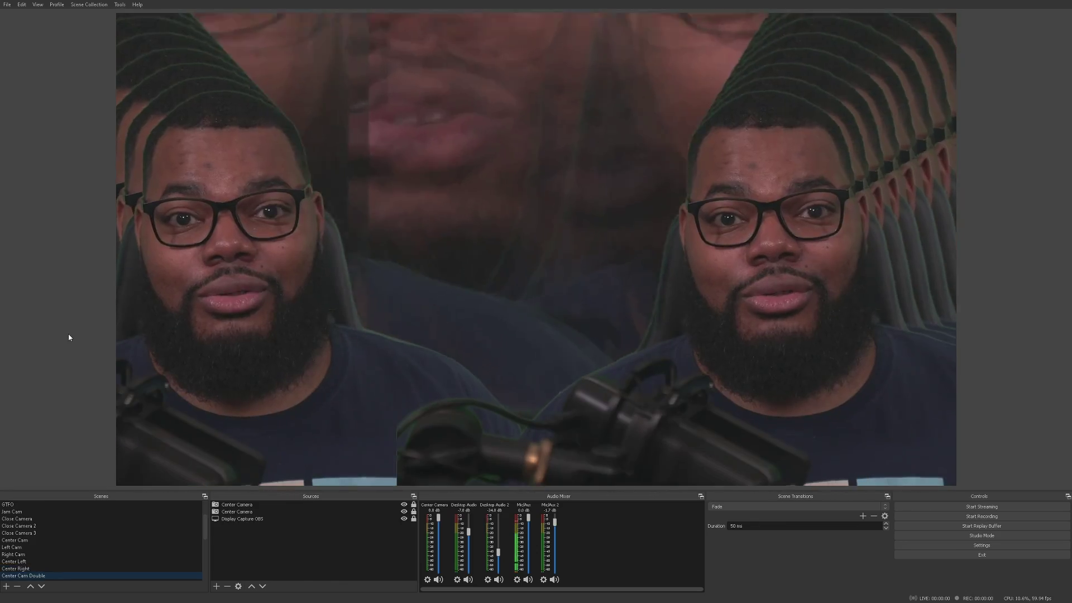
{"action": "key", "text": "Down"}
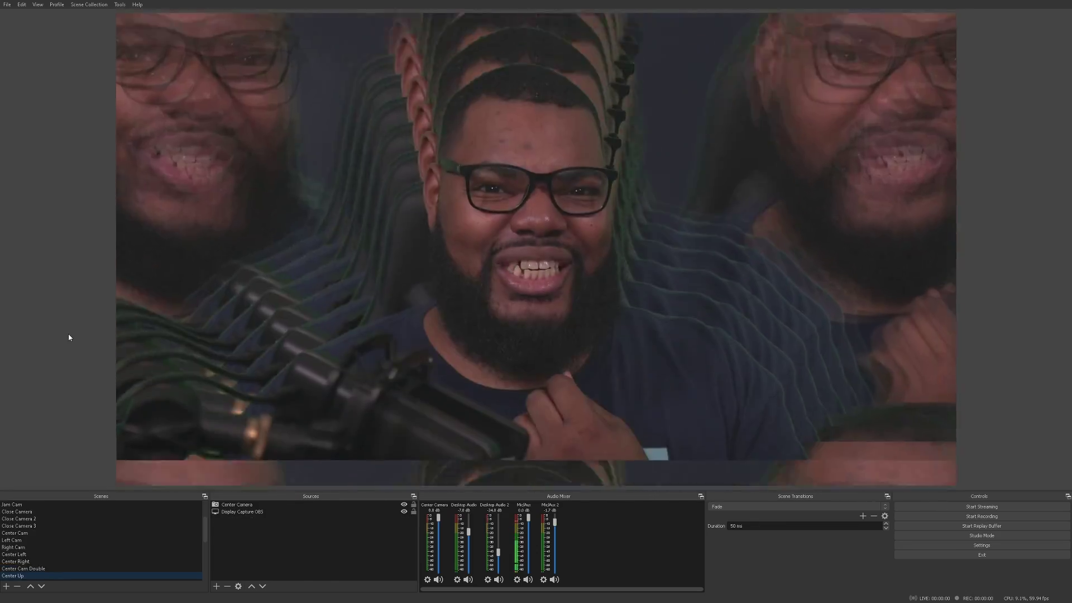
{"action": "key", "text": "Down"}
{"action": "key", "text": "Down"}
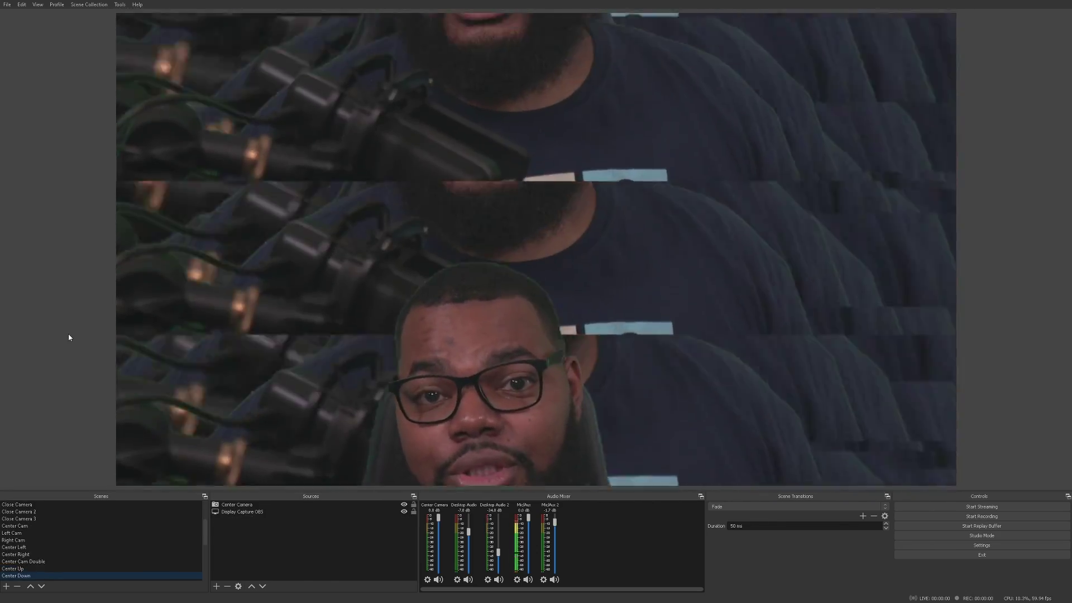
{"action": "key", "text": "Down"}
{"action": "key", "text": "Down"}
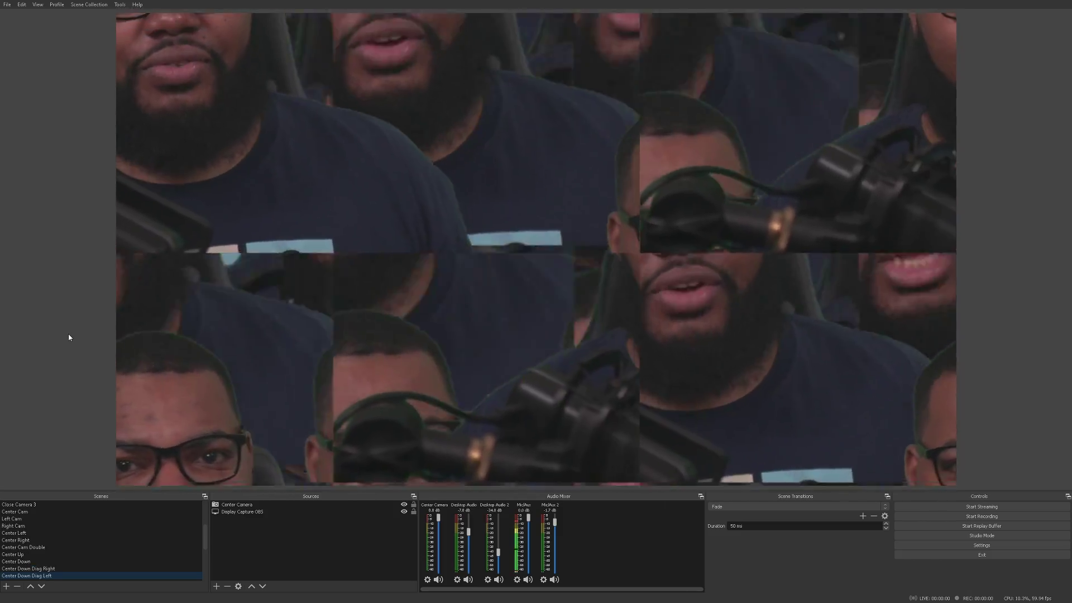
{"action": "key", "text": "Down"}
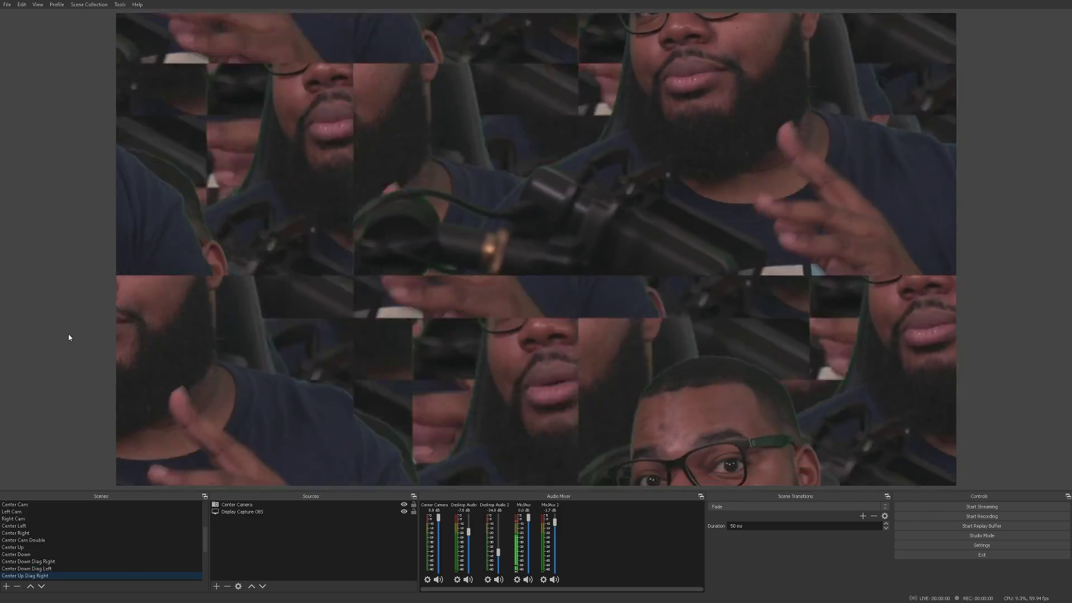
{"action": "key", "text": "Down"}
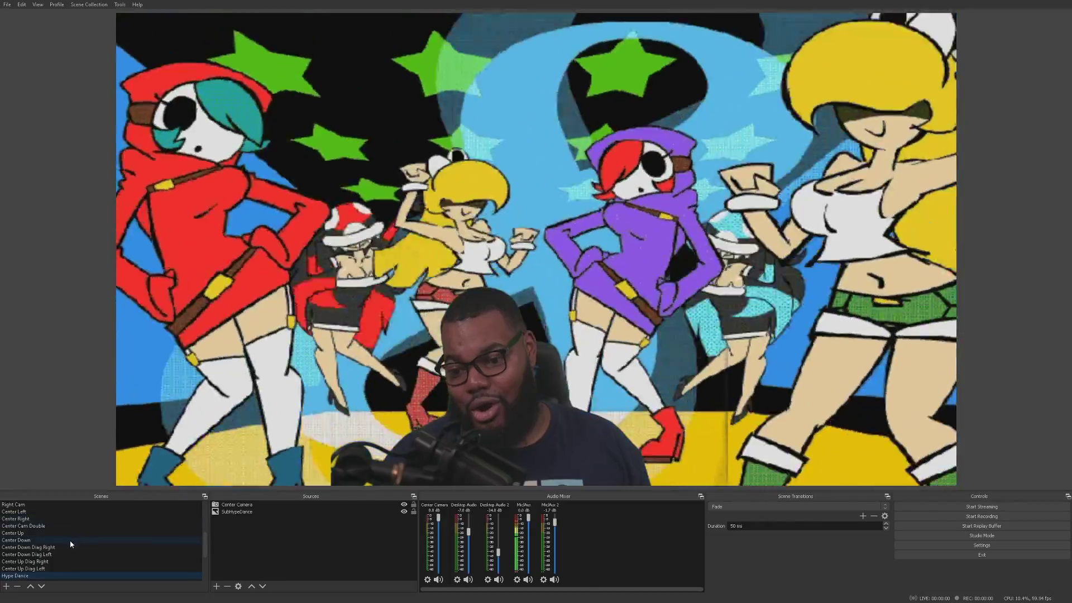
- Go from Hype Dance back through Center Down, Center Cam Double and Center Left to Close Camera
{"action": "left_click", "coordinate": [66, 547]}
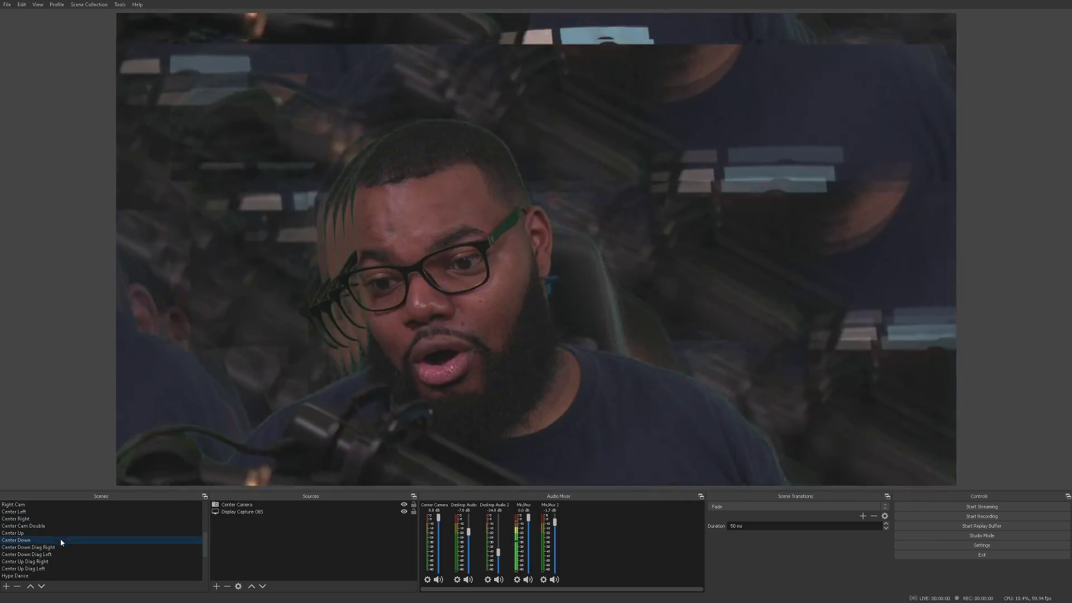
{"action": "left_click", "coordinate": [59, 526]}
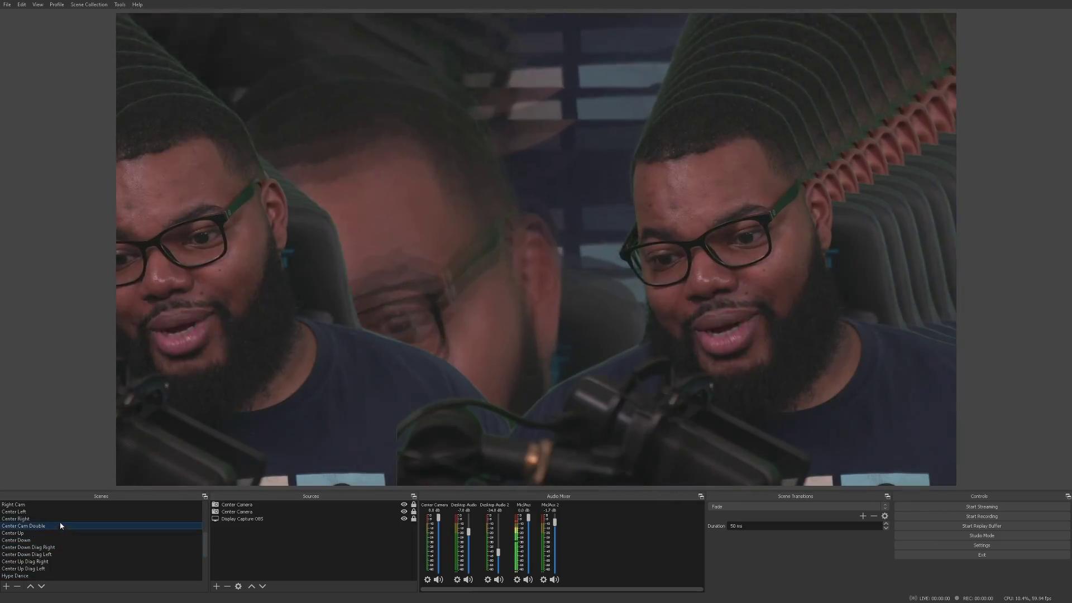
{"action": "left_click", "coordinate": [60, 511]}
{"action": "scroll", "coordinate": [59, 525], "scroll_direction": "up", "scroll_amount": 1}
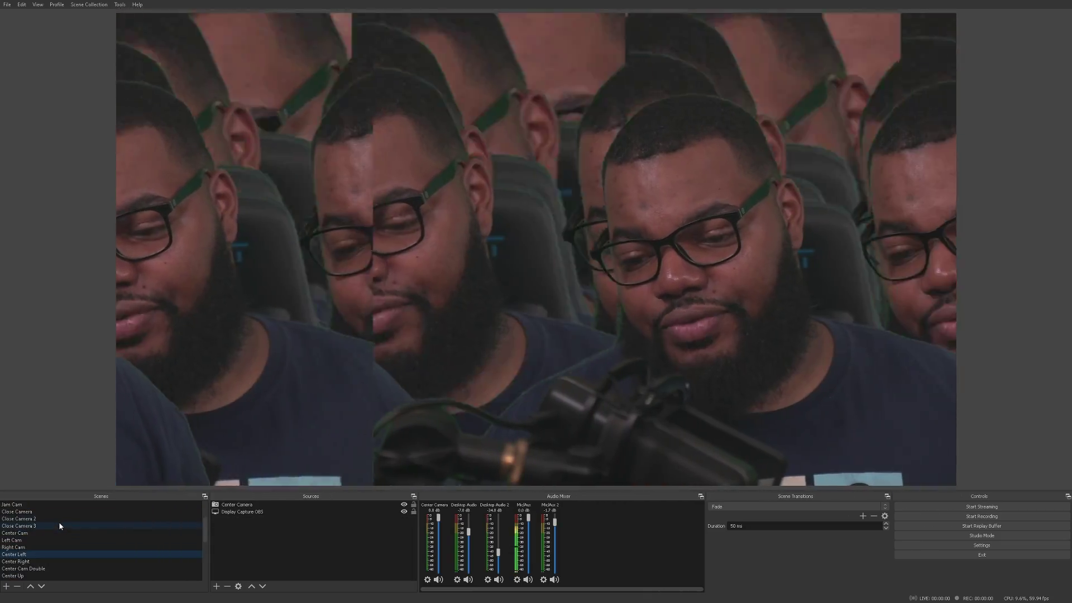
{"action": "scroll", "coordinate": [59, 522], "scroll_direction": "up", "scroll_amount": 1}
{"action": "left_click", "coordinate": [53, 512]}
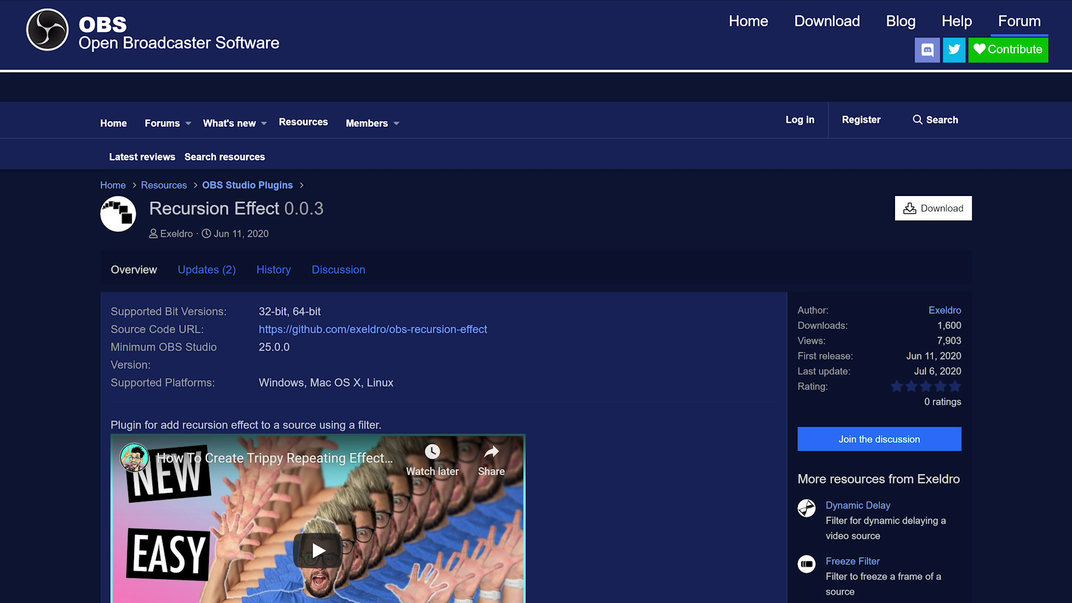
{"action": "scroll", "coordinate": [310, 534], "scroll_direction": "down", "scroll_amount": 2}
{"action": "scroll", "coordinate": [310, 535], "scroll_direction": "down", "scroll_amount": 2}
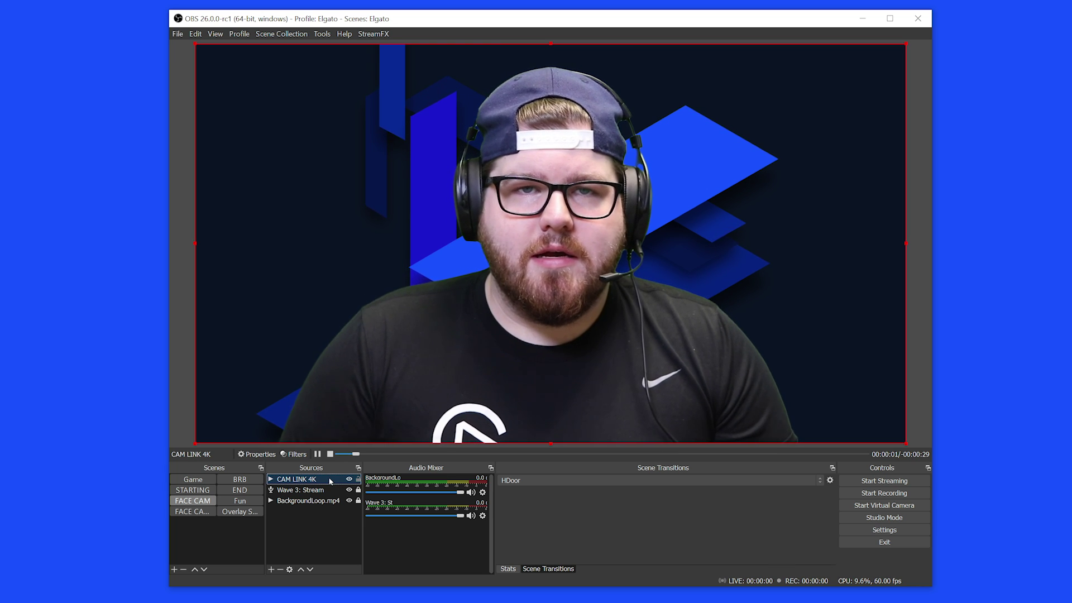
- Enable the Scroll and Recursion Effect filters on the CAM LINK 4K source, then close Filters
{"action": "right_click", "coordinate": [333, 479]}
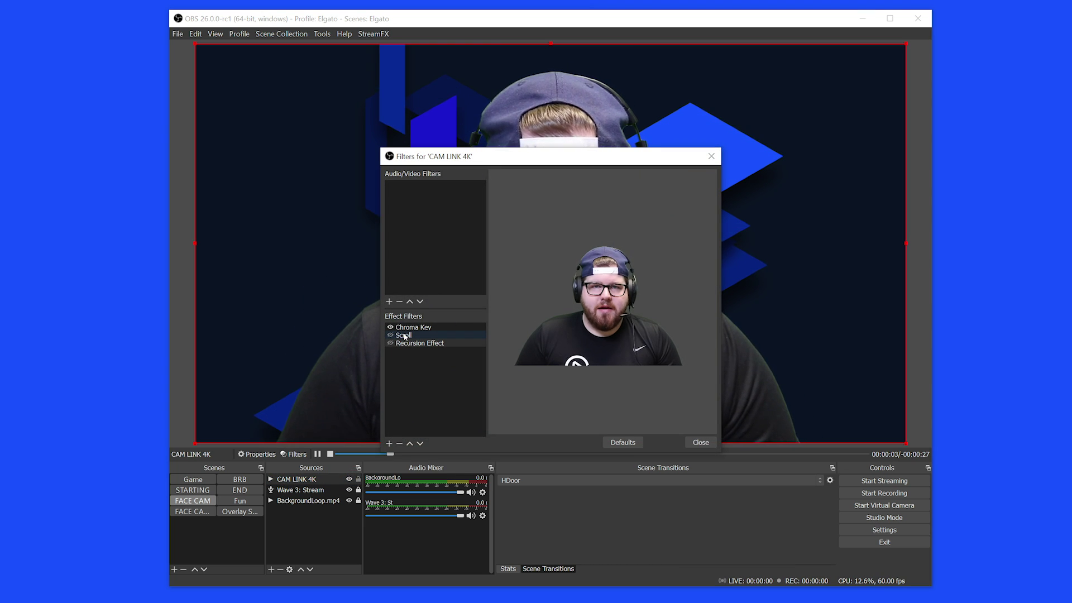
{"action": "left_click", "coordinate": [402, 335]}
{"action": "left_click", "coordinate": [390, 335]}
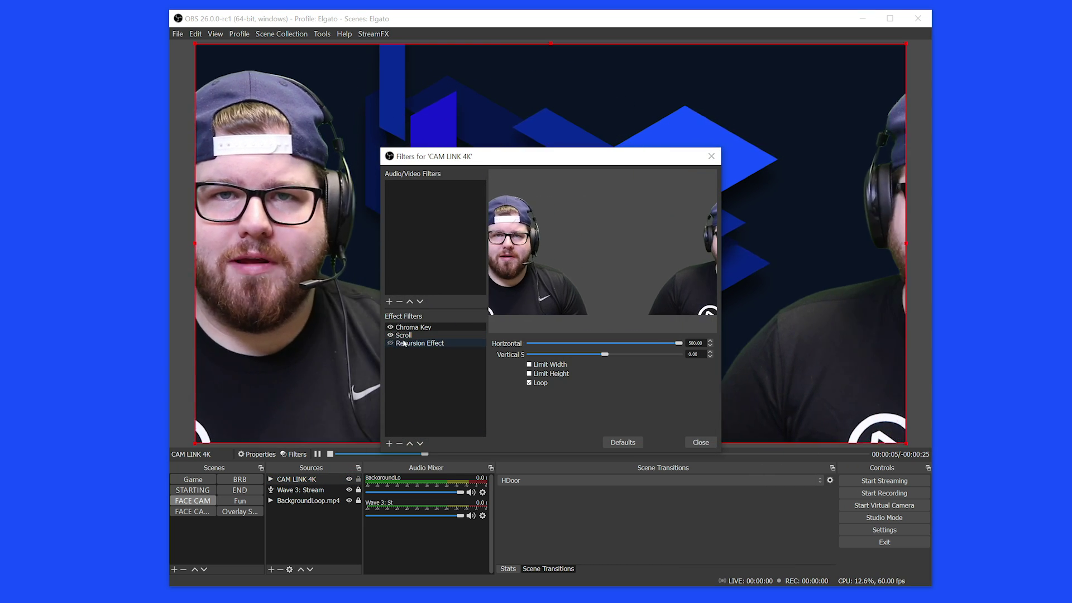
{"action": "left_click", "coordinate": [407, 343]}
{"action": "left_click", "coordinate": [390, 343]}
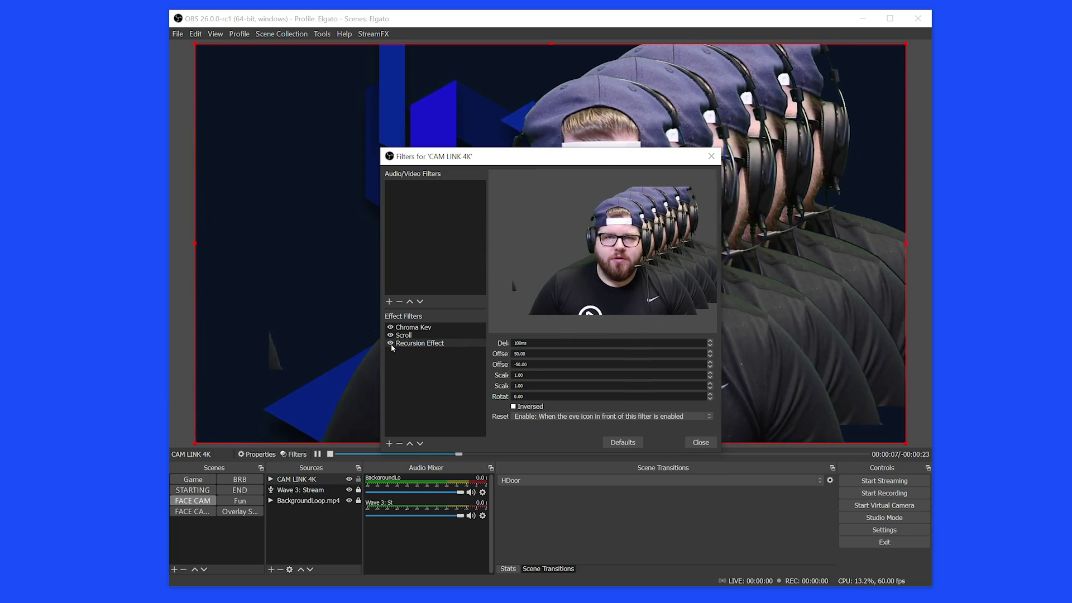
{"action": "key", "text": "Escape"}
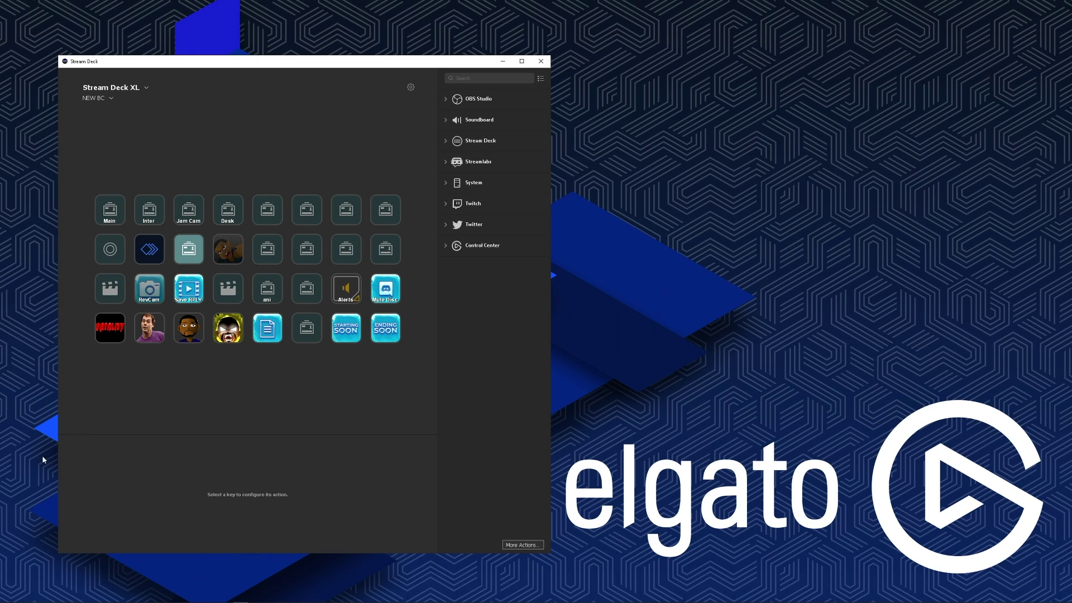
- Select the yellow face key and expand its 66-action Multi Action list
{"action": "left_click", "coordinate": [228, 336]}
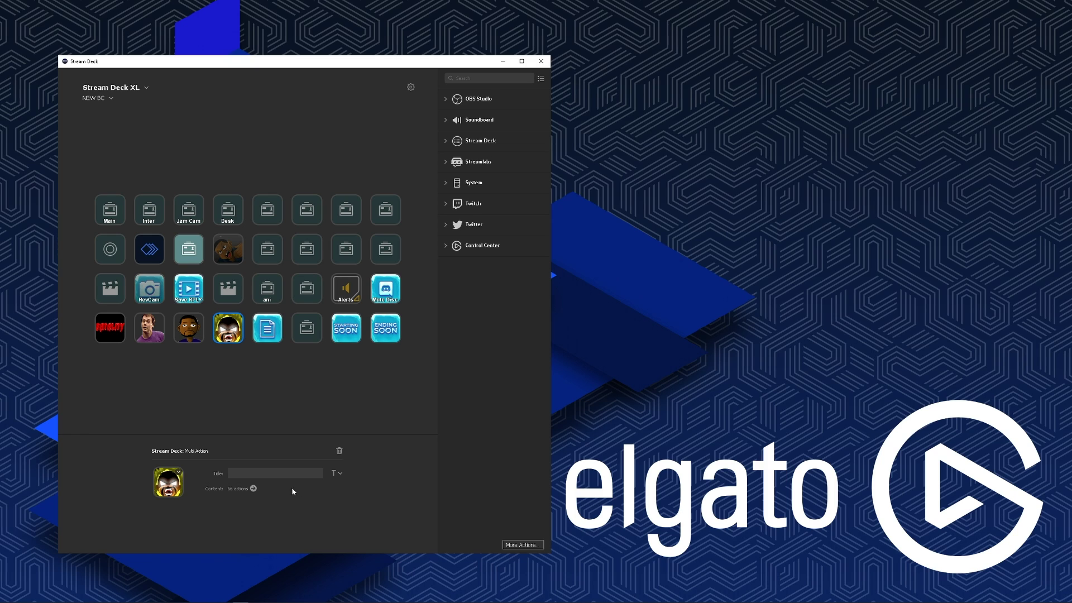
{"action": "left_click", "coordinate": [254, 489]}
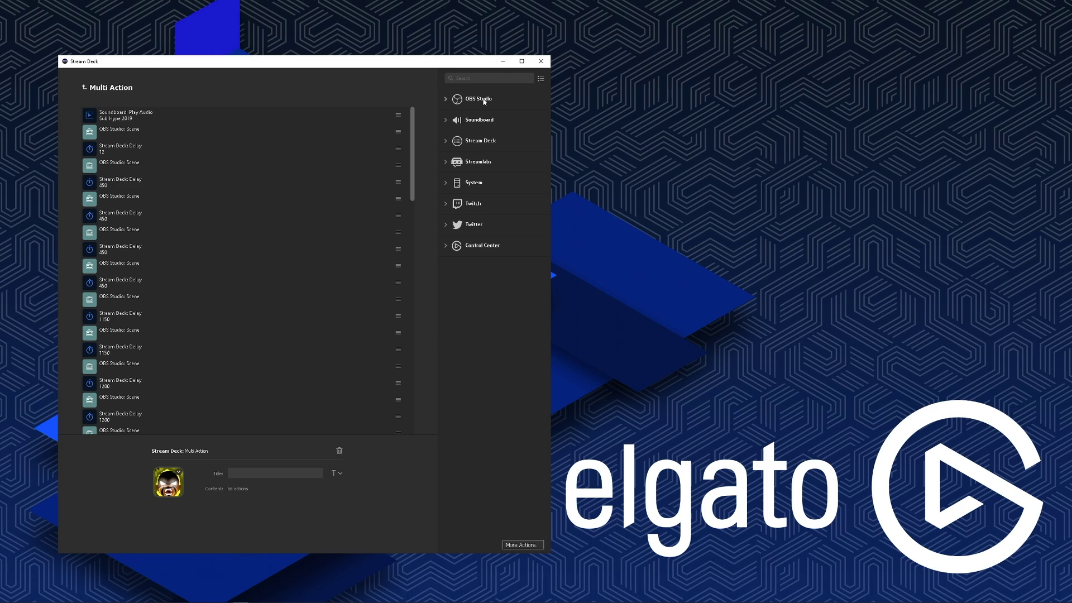
- Toggle action-category editing, expand Soundboard, and open the Sub Hype 2019 Play Audio step
{"action": "left_click", "coordinate": [541, 80]}
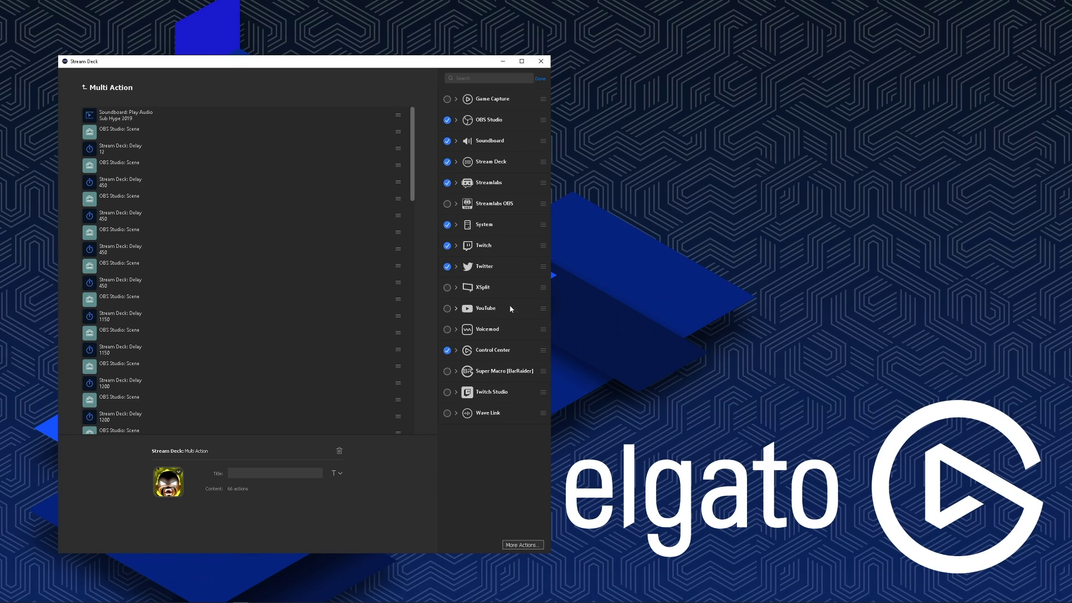
{"action": "left_click", "coordinate": [541, 79]}
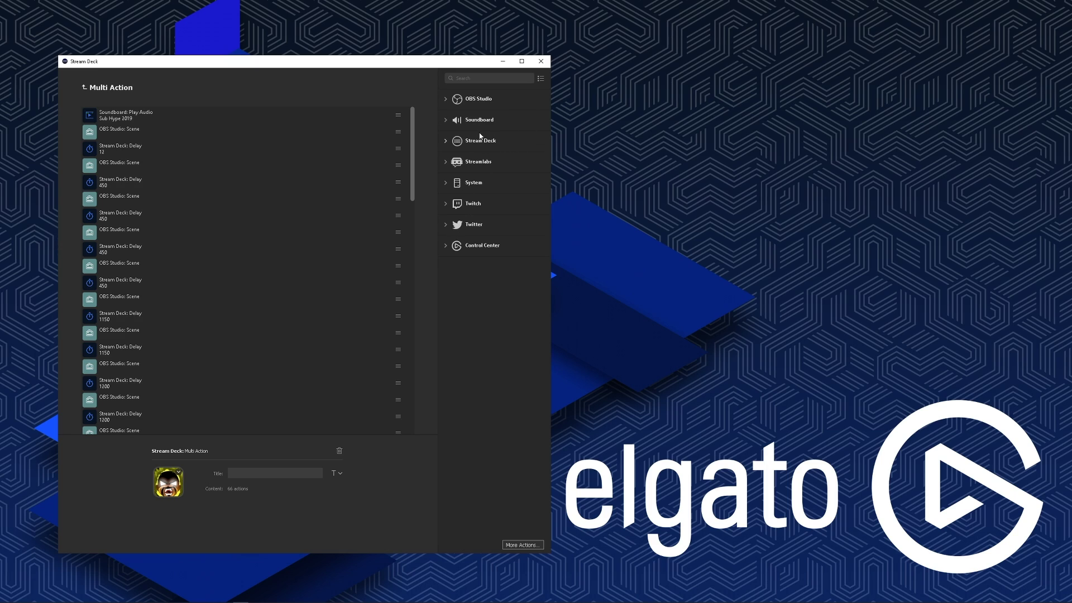
{"action": "left_click", "coordinate": [447, 120]}
{"action": "left_click", "coordinate": [180, 118]}
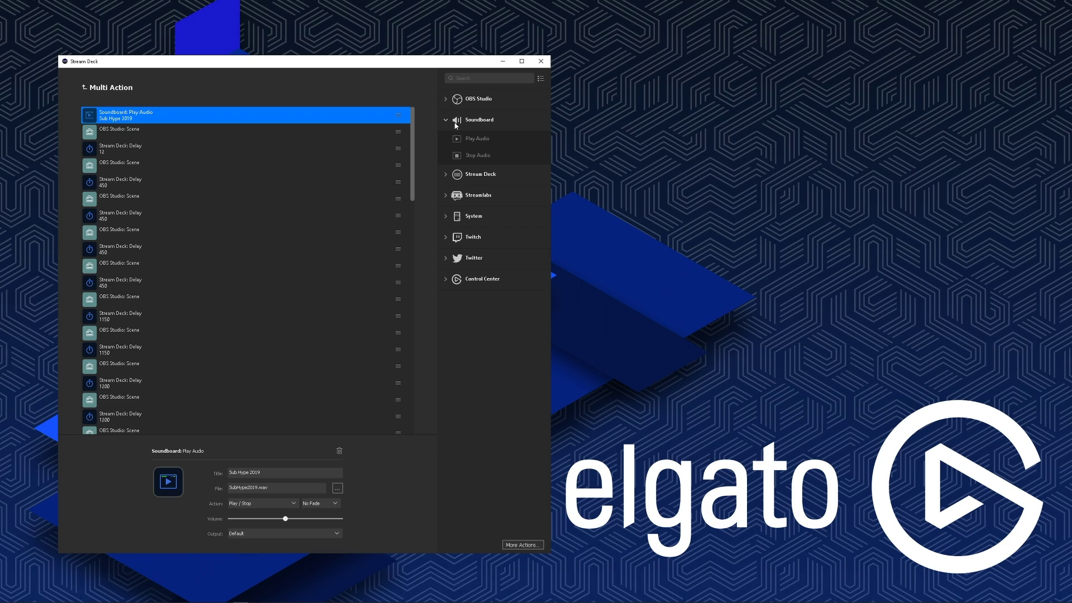
- Keep the Sub Hype 2019 step at Play / Stop, No Fade, Default output; then list OBS Studio actions
{"action": "left_click_drag", "start_coordinate": [485, 141], "coordinate": [470, 119]}
{"action": "left_click", "coordinate": [256, 503]}
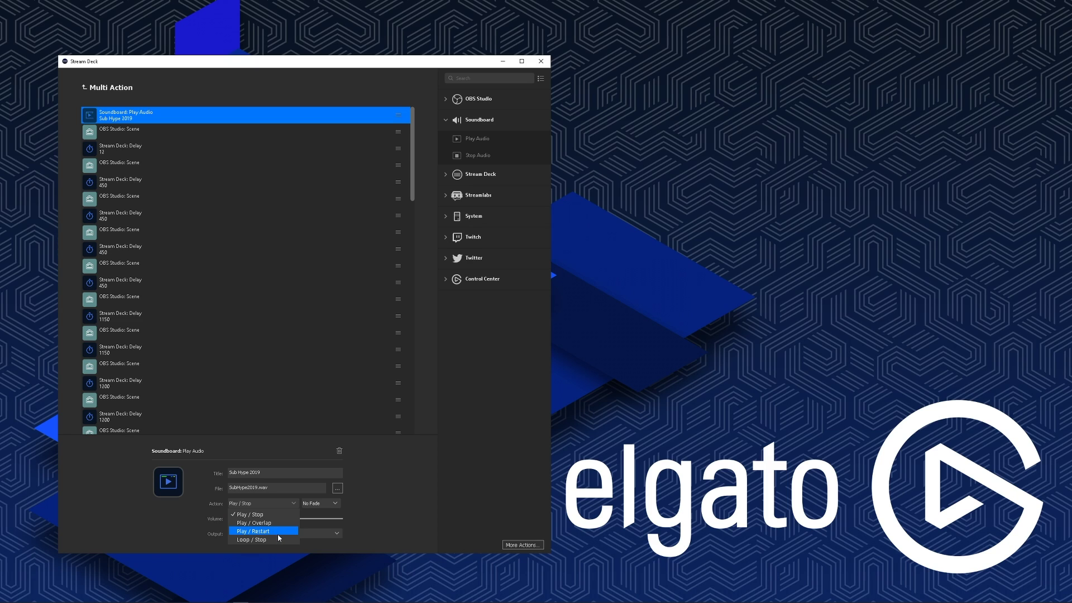
{"action": "left_click", "coordinate": [380, 516]}
{"action": "left_click", "coordinate": [330, 506]}
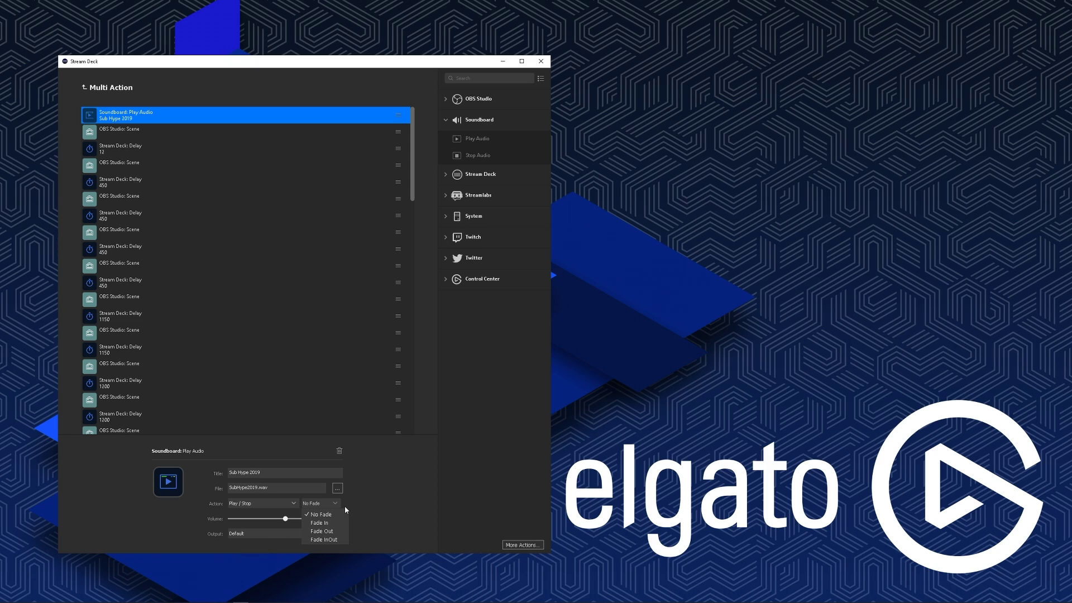
{"action": "left_click", "coordinate": [381, 498]}
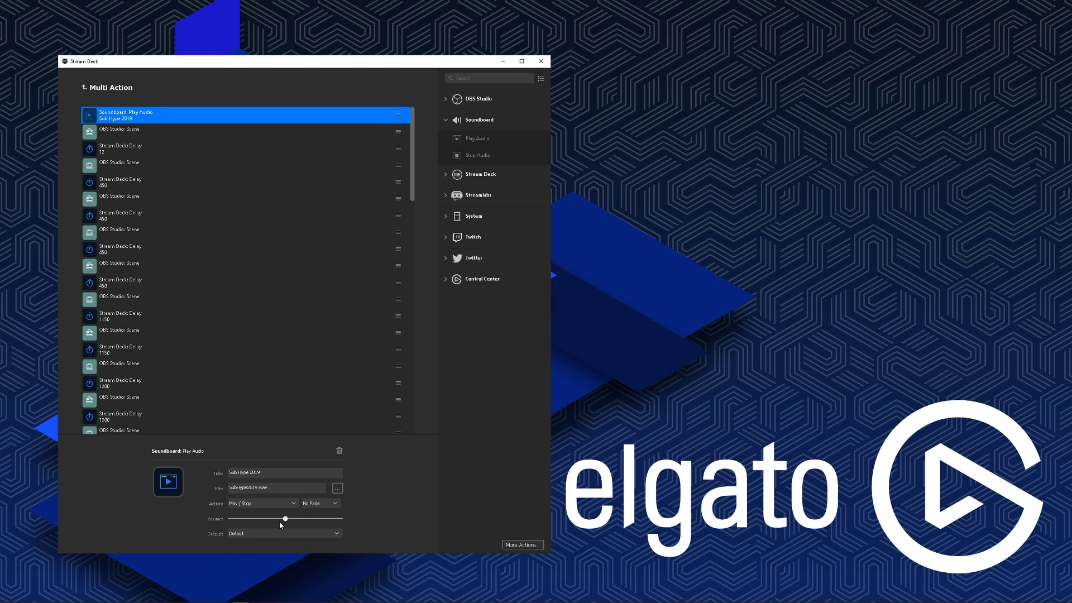
{"action": "left_click", "coordinate": [330, 534]}
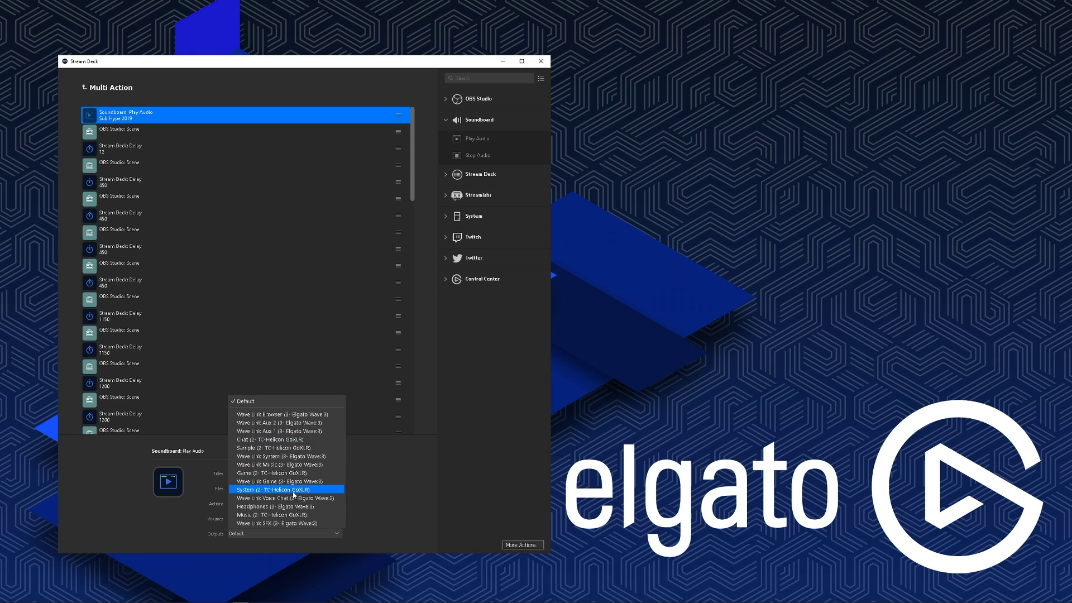
{"action": "left_click", "coordinate": [442, 483]}
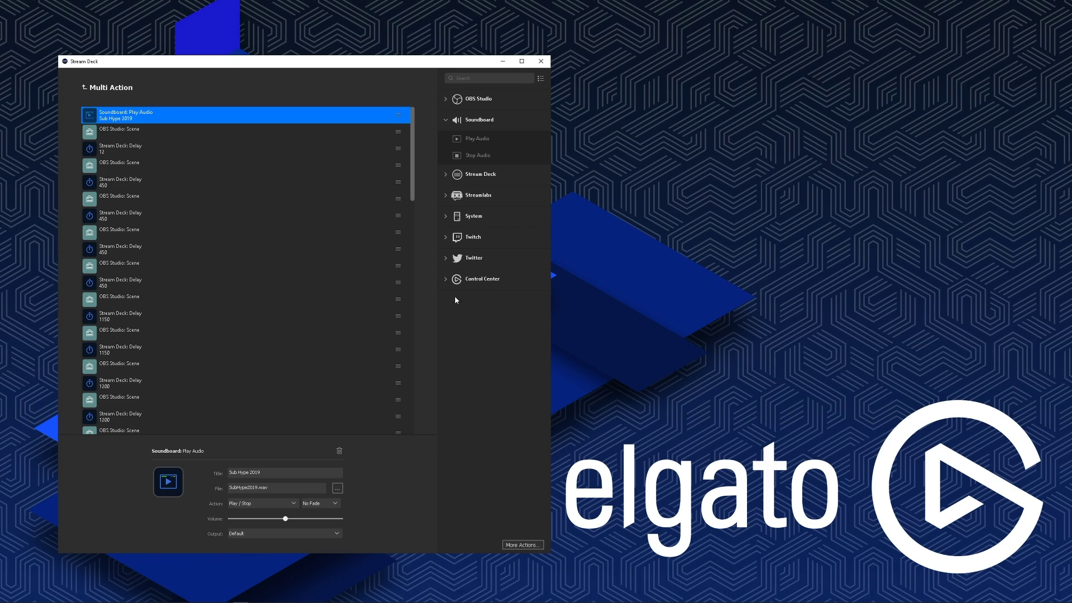
{"action": "left_click", "coordinate": [447, 113]}
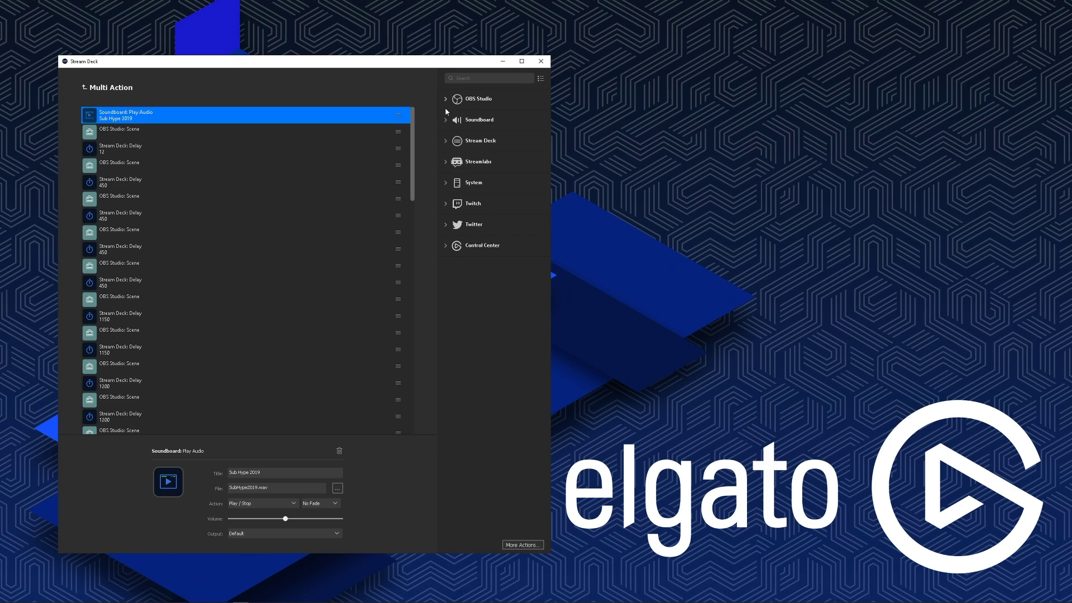
{"action": "left_click", "coordinate": [447, 100]}
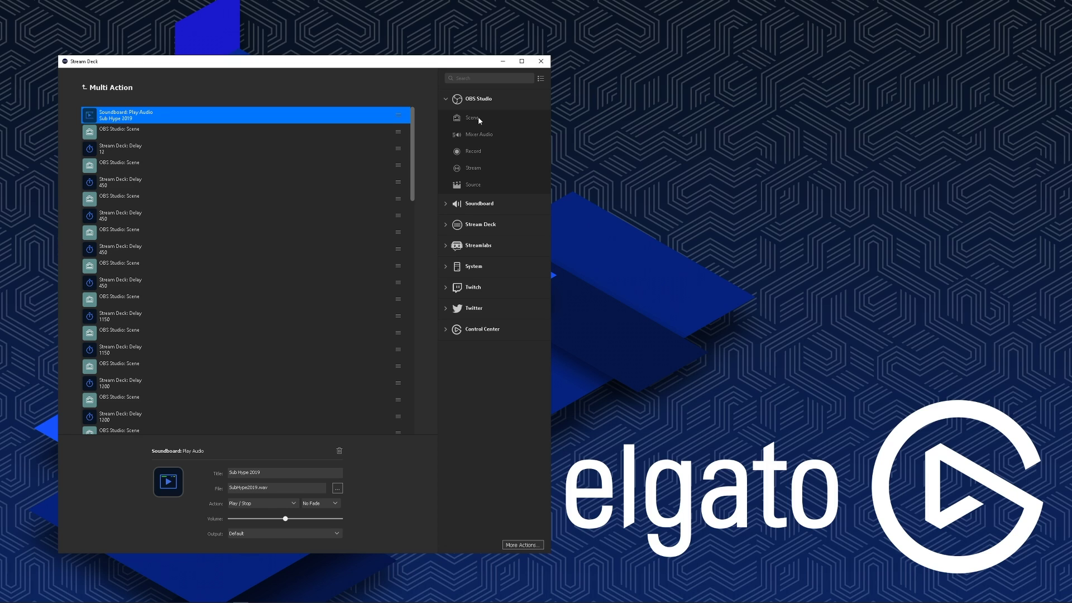
- Inspect the Scene step switching to Main, then open the following 12000 ms Delay step
{"action": "left_click_drag", "start_coordinate": [478, 118], "coordinate": [558, 111]}
{"action": "left_click", "coordinate": [227, 134]}
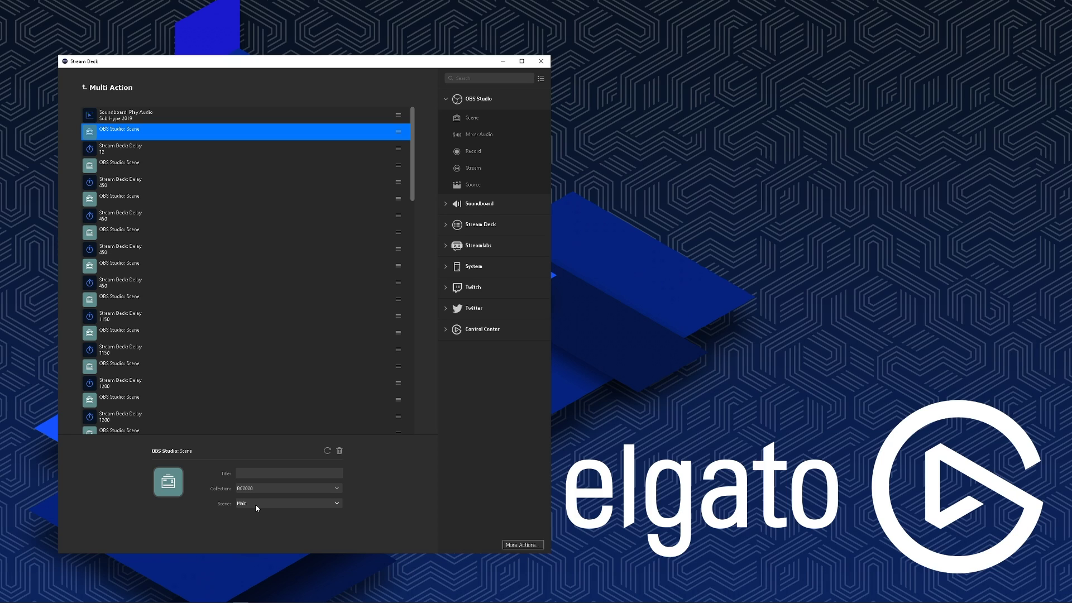
{"action": "left_click", "coordinate": [448, 99]}
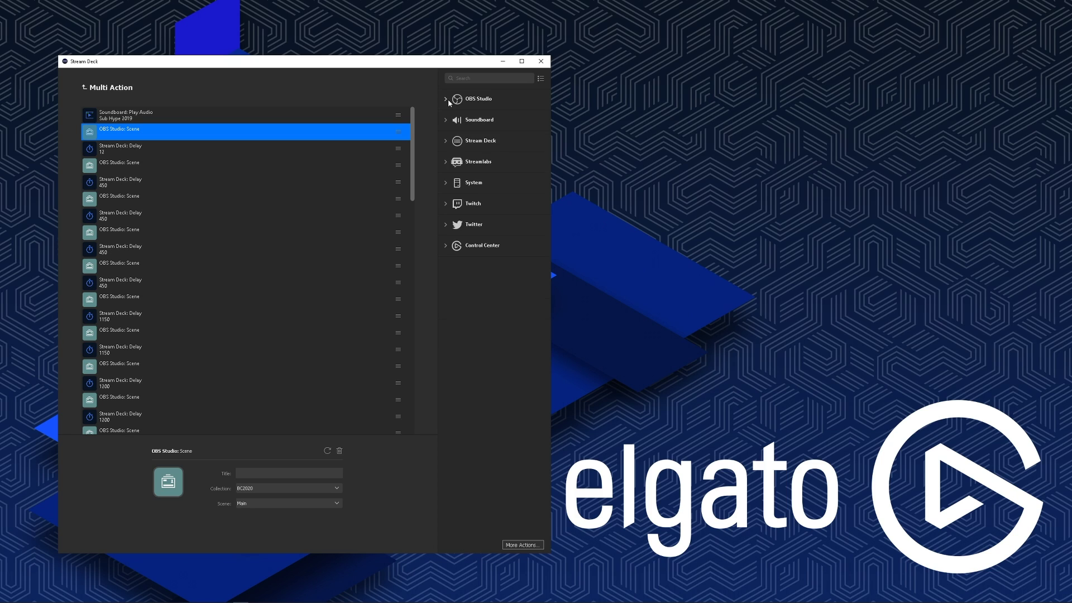
{"action": "left_click", "coordinate": [445, 141]}
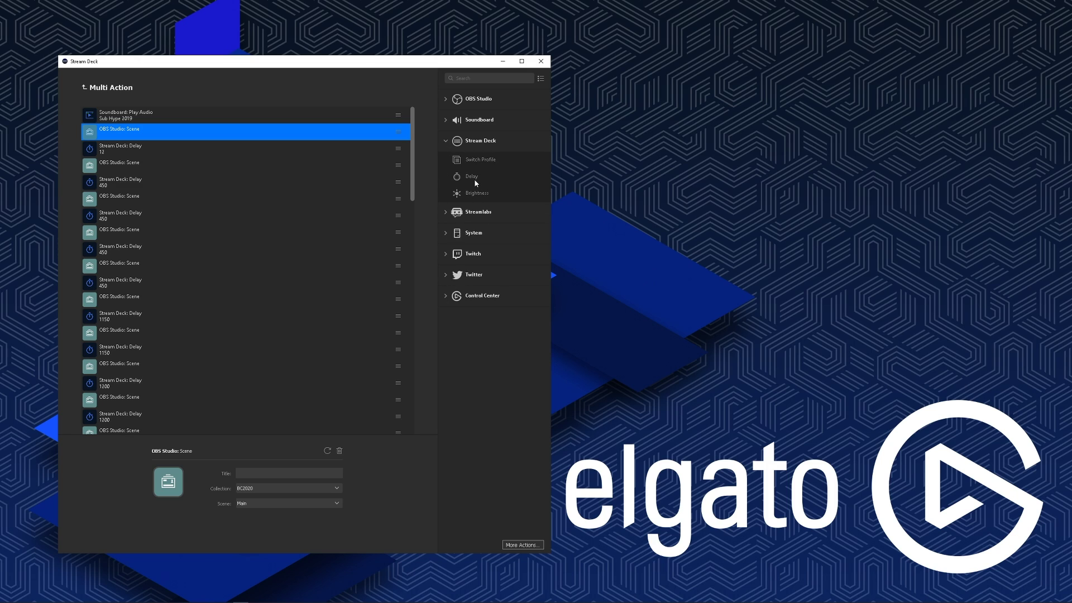
{"action": "mouse_move", "coordinate": [484, 178]}
{"action": "left_mouse_down"}
{"action": "mouse_move", "coordinate": [256, 150]}
{"action": "mouse_move", "coordinate": [338, 153]}
{"action": "mouse_move", "coordinate": [282, 151]}
{"action": "mouse_move", "coordinate": [499, 185]}
{"action": "left_mouse_up"}
{"action": "left_click", "coordinate": [162, 151]}
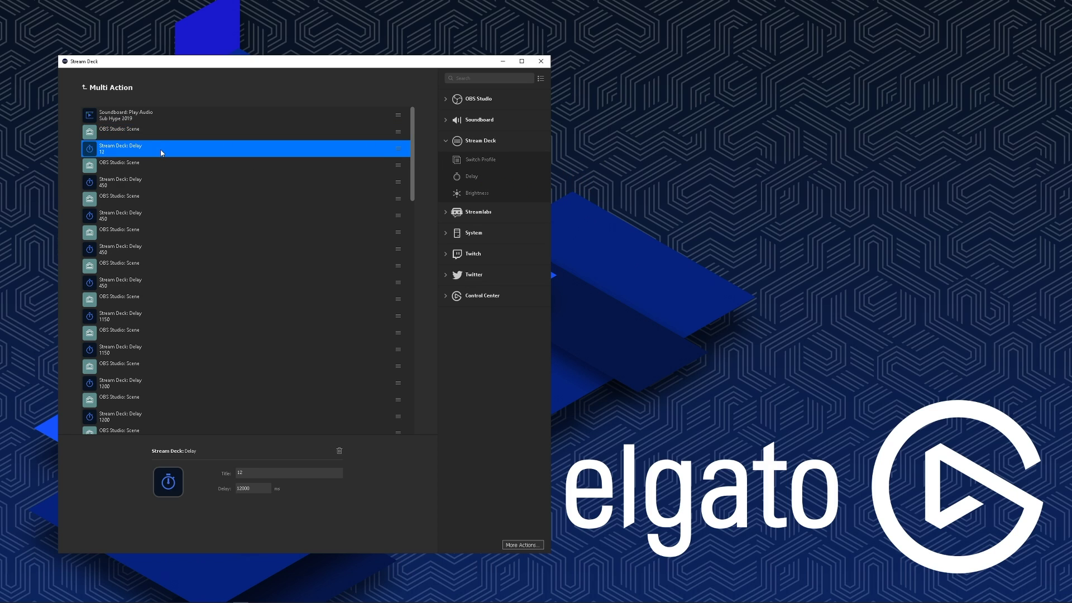